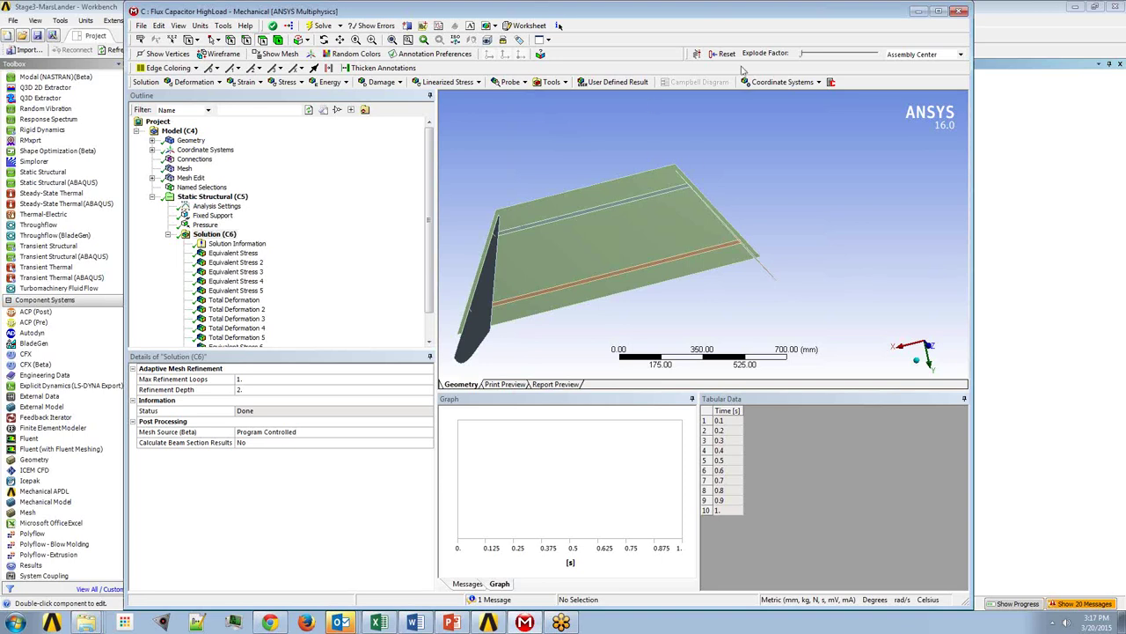
# Step: Maximize the Mechanical window and examine the Pressure load's tabular data under Static Structural
pyautogui.click(939, 10)
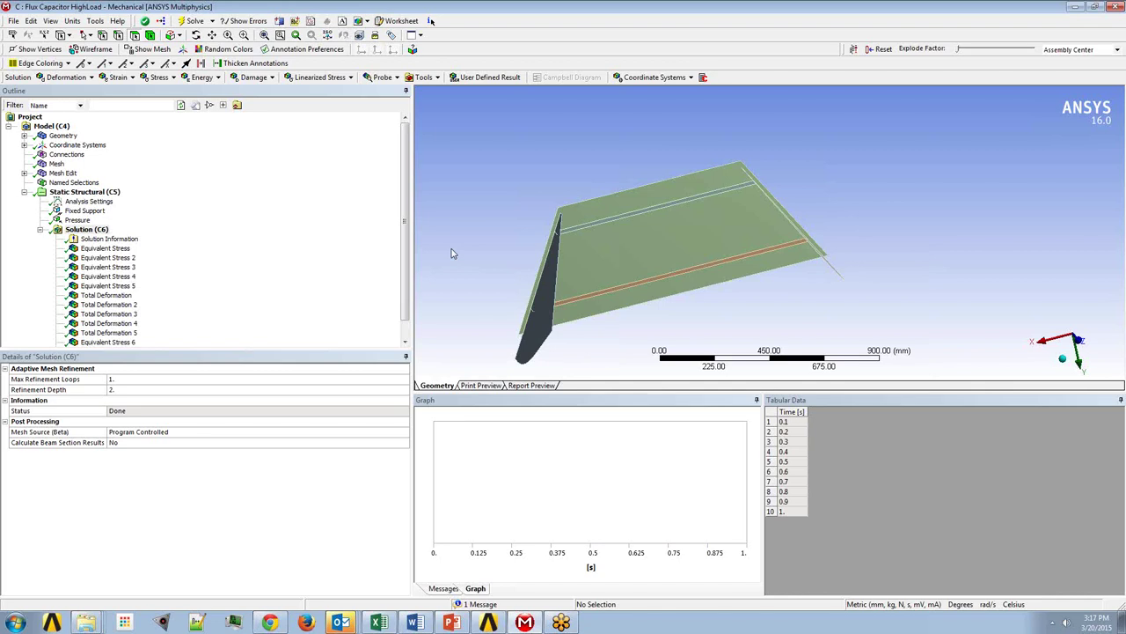
pyautogui.click(77, 220)
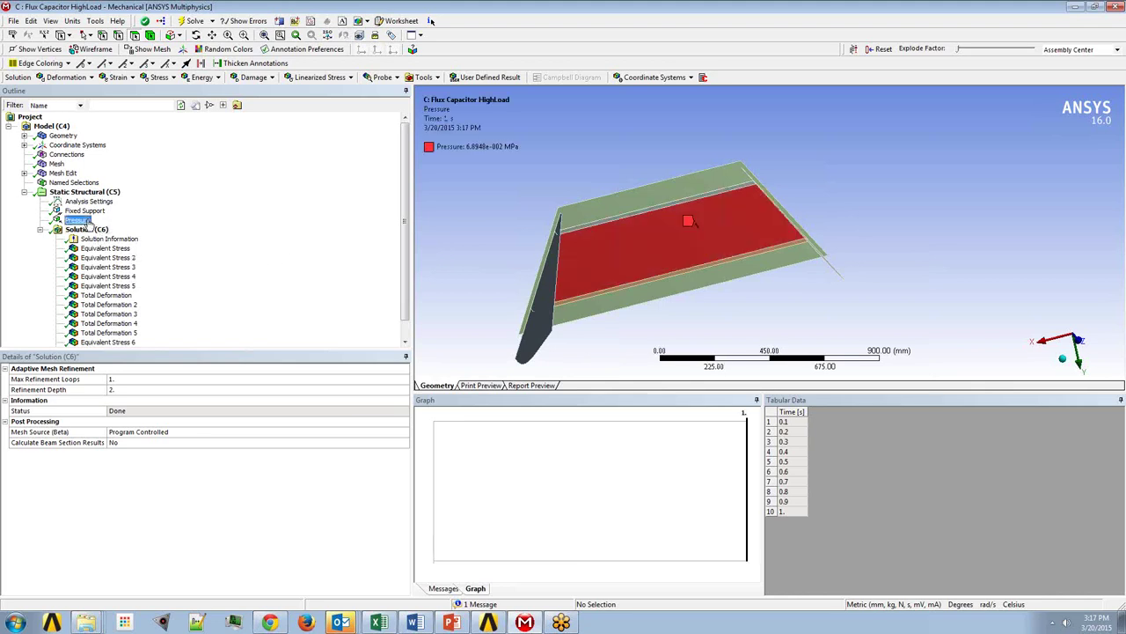
pyautogui.click(775, 414)
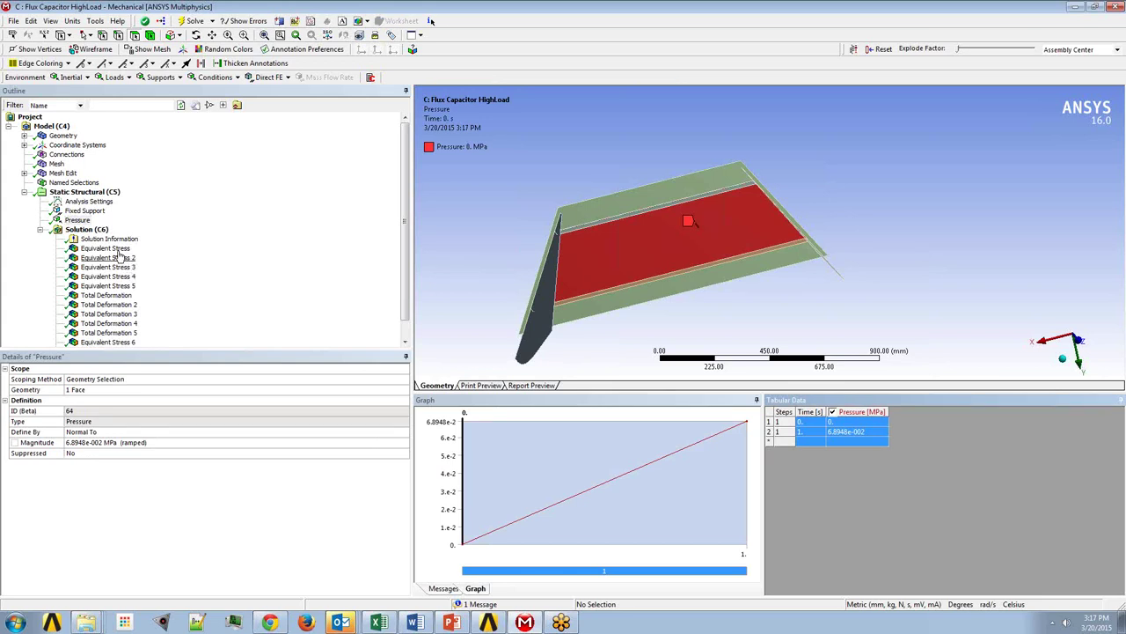
# Step: Copy all time, minimum and maximum rows from the tabular data of the first Equivalent Stress result
pyautogui.click(116, 249)
pyautogui.click(789, 421)
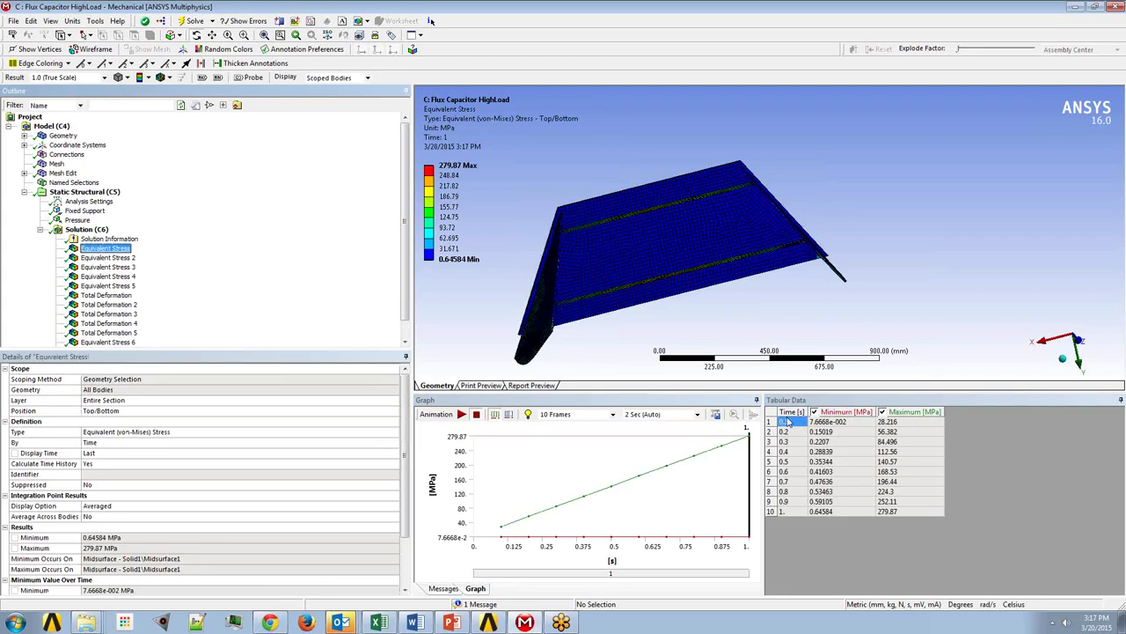
pyautogui.moveTo(790, 421); pyautogui.dragTo(889, 512)
pyautogui.rightClick(884, 490)
pyautogui.click(897, 497)
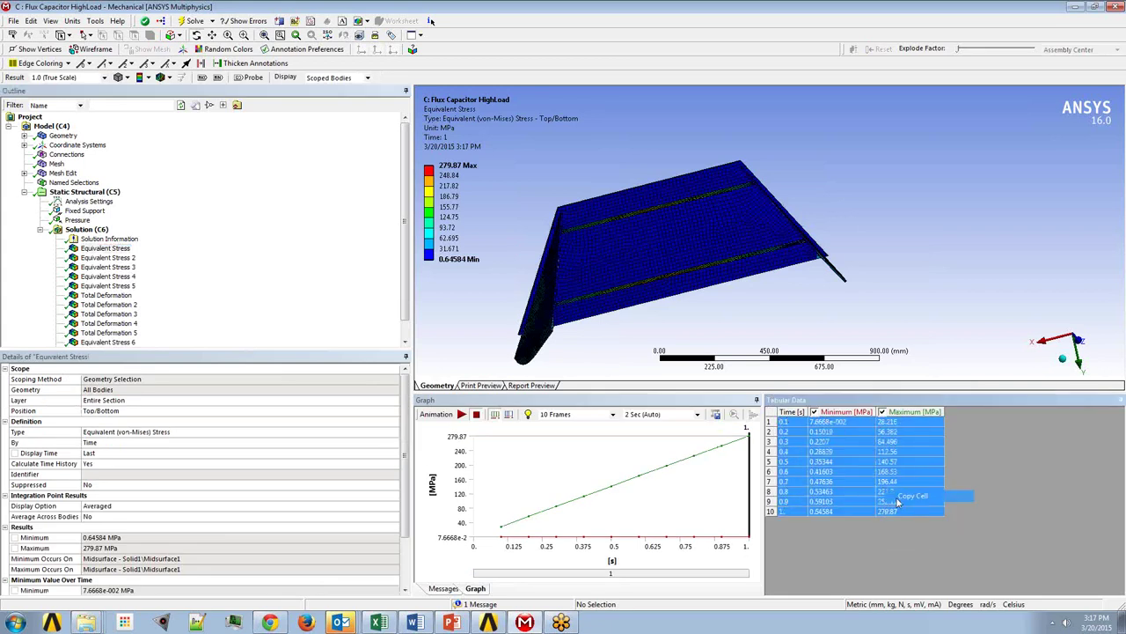
# Step: Switch to the blank Excel workbook Book1 and paste the copied stress table starting at cell B2
pyautogui.click(392, 625)
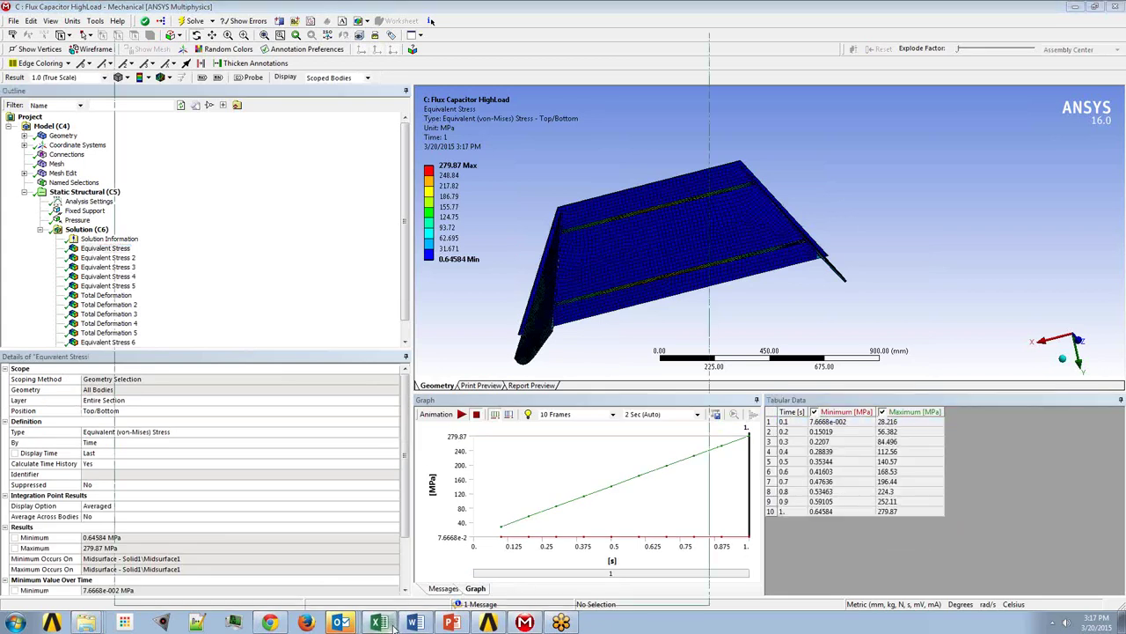
pyautogui.click(184, 175)
pyautogui.rightClick(184, 176)
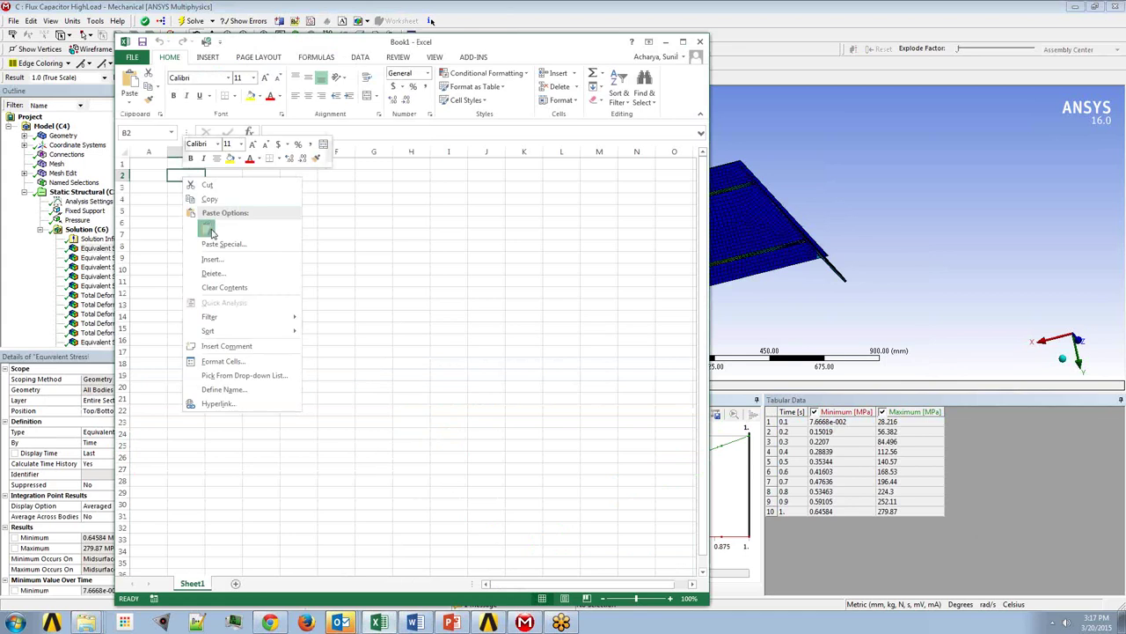
pyautogui.click(210, 231)
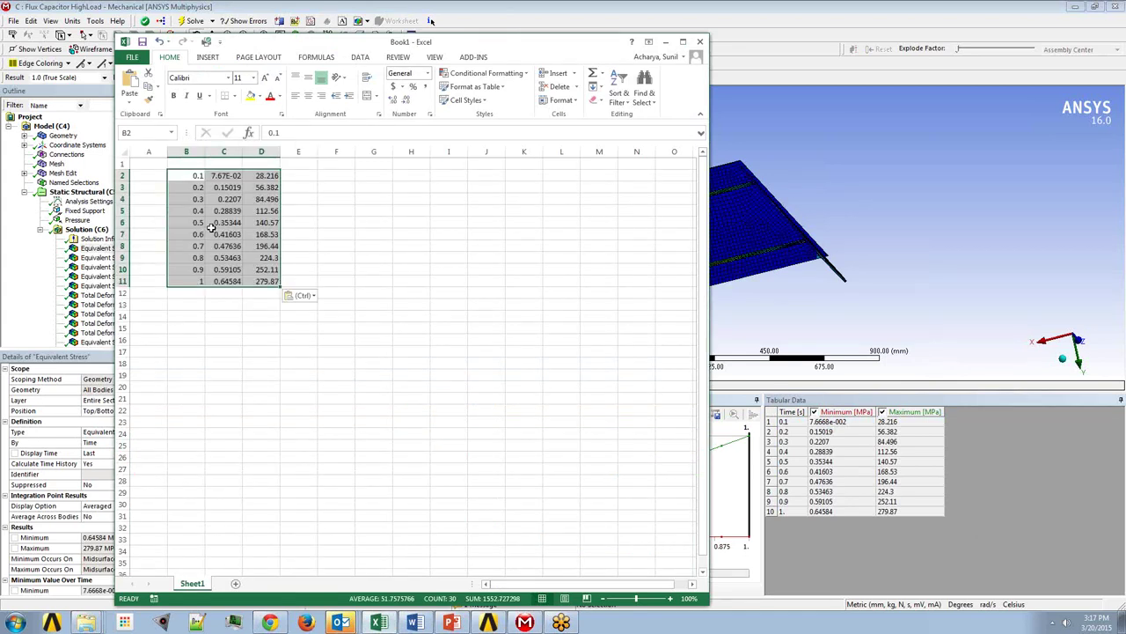
# Step: Minimize Excel and Mechanical to return to the Workbench project schematic, and close the meeting reminder
pyautogui.click(667, 44)
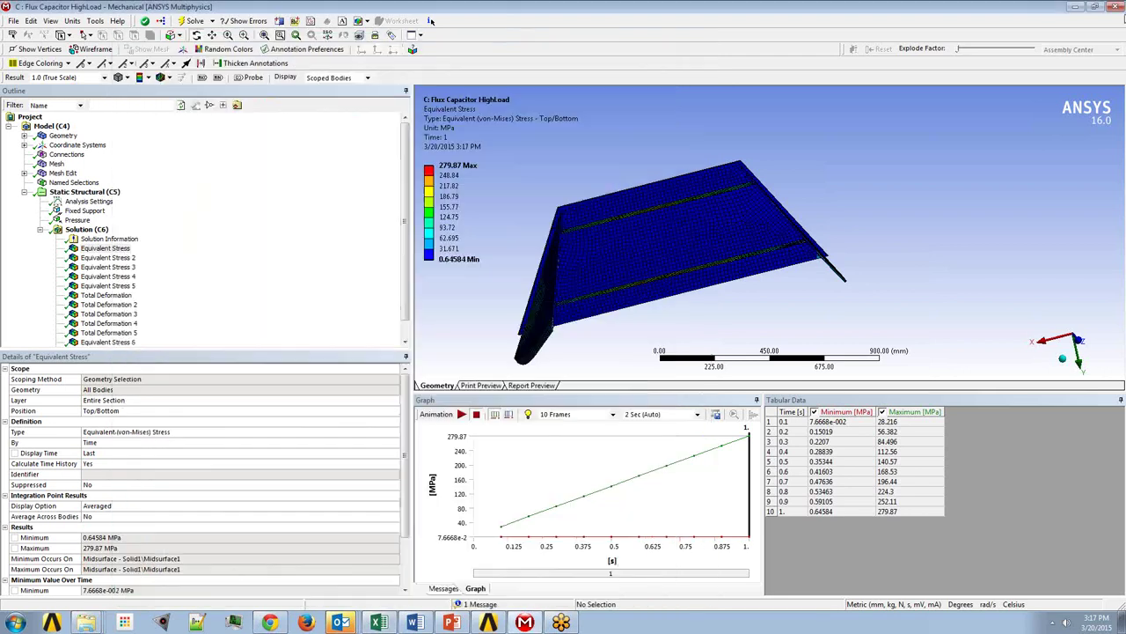
pyautogui.click(1077, 8)
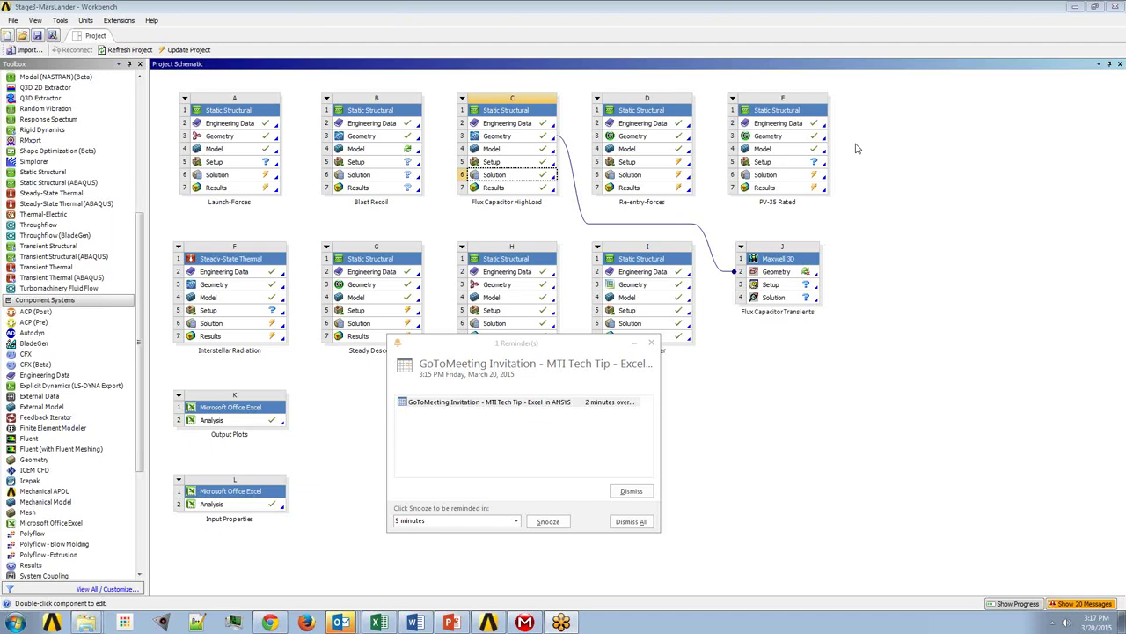
pyautogui.click(651, 344)
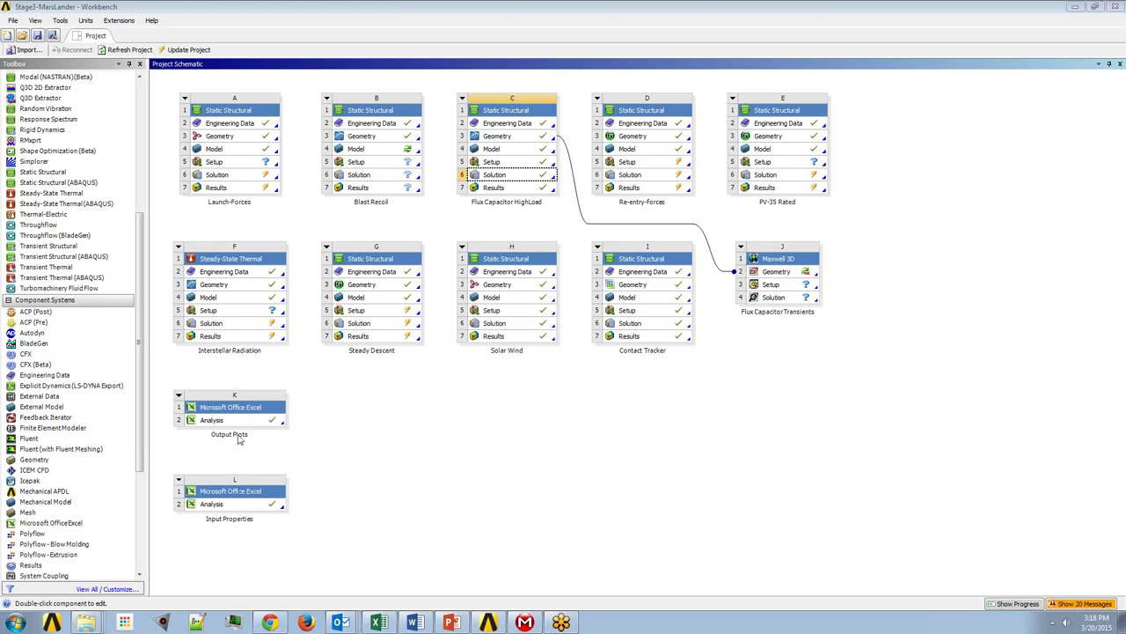
# Step: Open the Input Properties system's workbook in Excel, look through the alloy and composite stress-strain data, and close it
pyautogui.rightClick(272, 509)
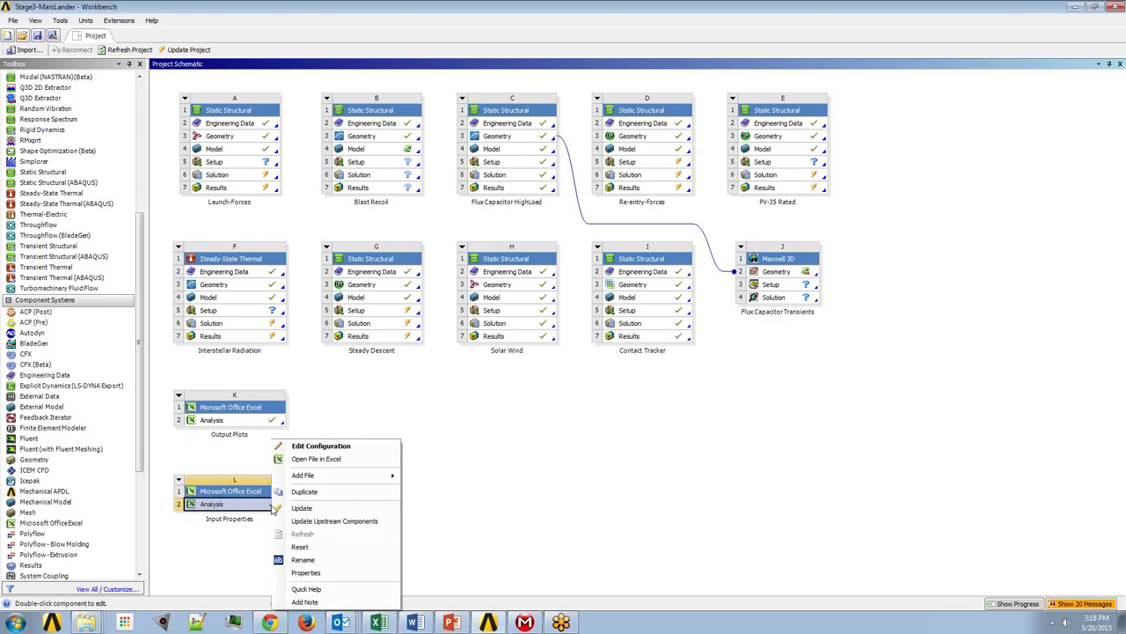
pyautogui.click(316, 460)
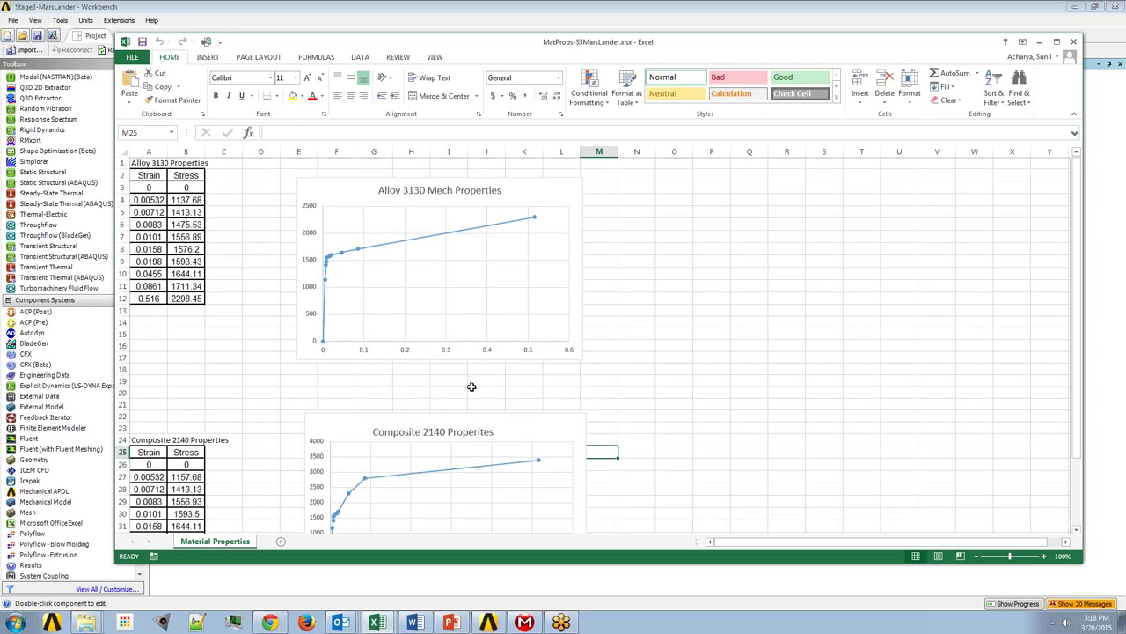
pyautogui.scroll(-5, 470, 389)
pyautogui.scroll(5, 471, 389)
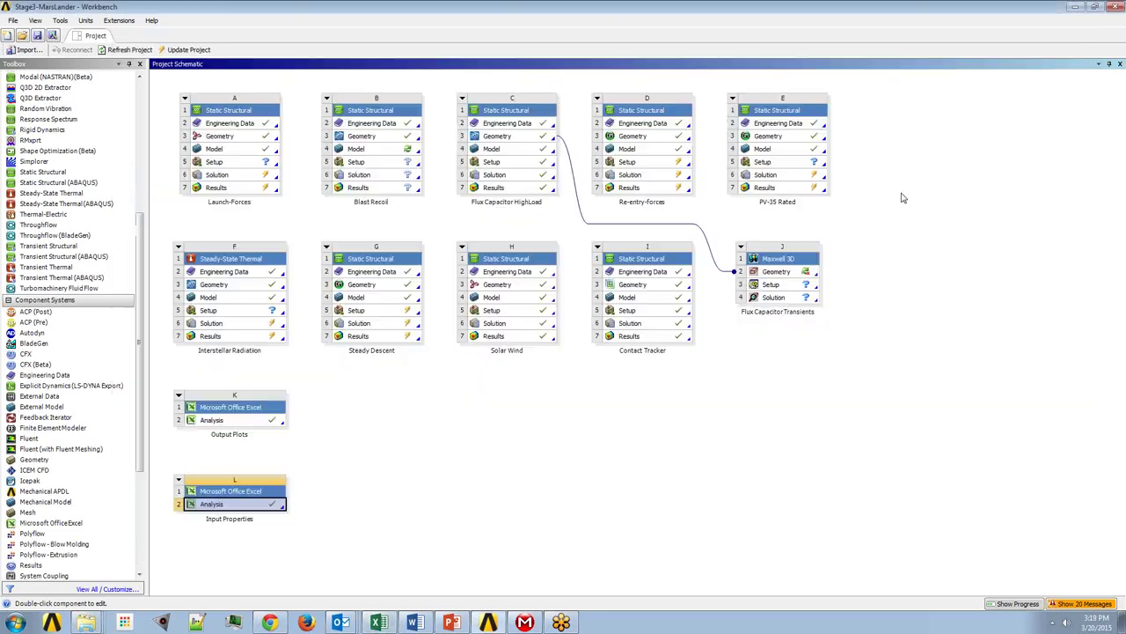
pyautogui.click(1074, 42)
# Step: Open the Output Plots system's workbook in Excel, view its CornerStresses and Reaction-Forces sheets, and close it
pyautogui.rightClick(281, 422)
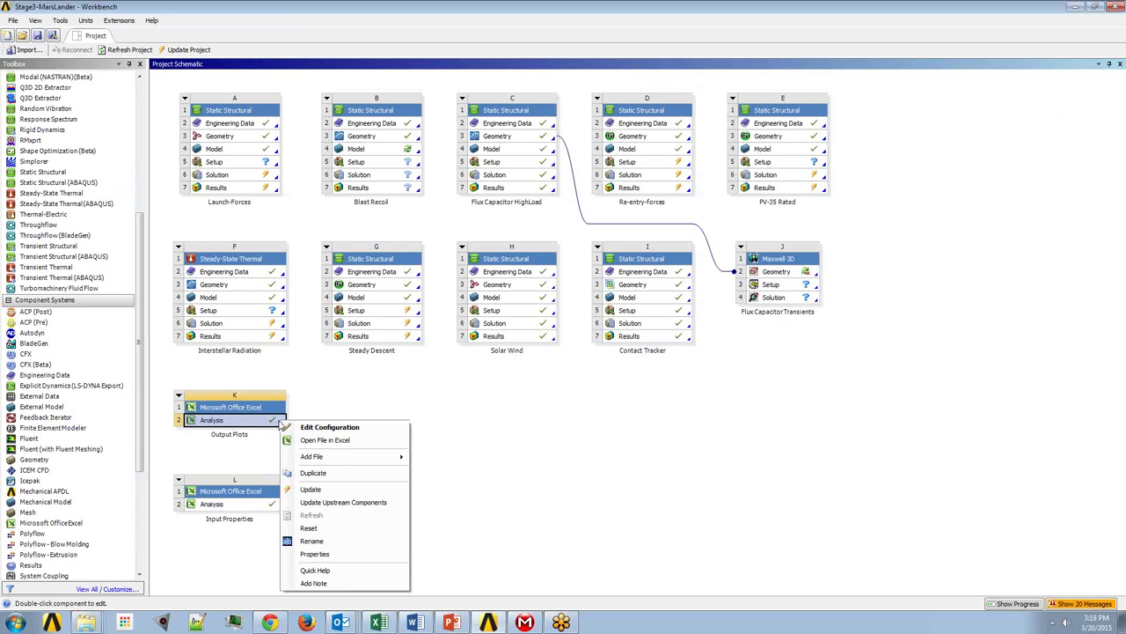
pyautogui.click(326, 441)
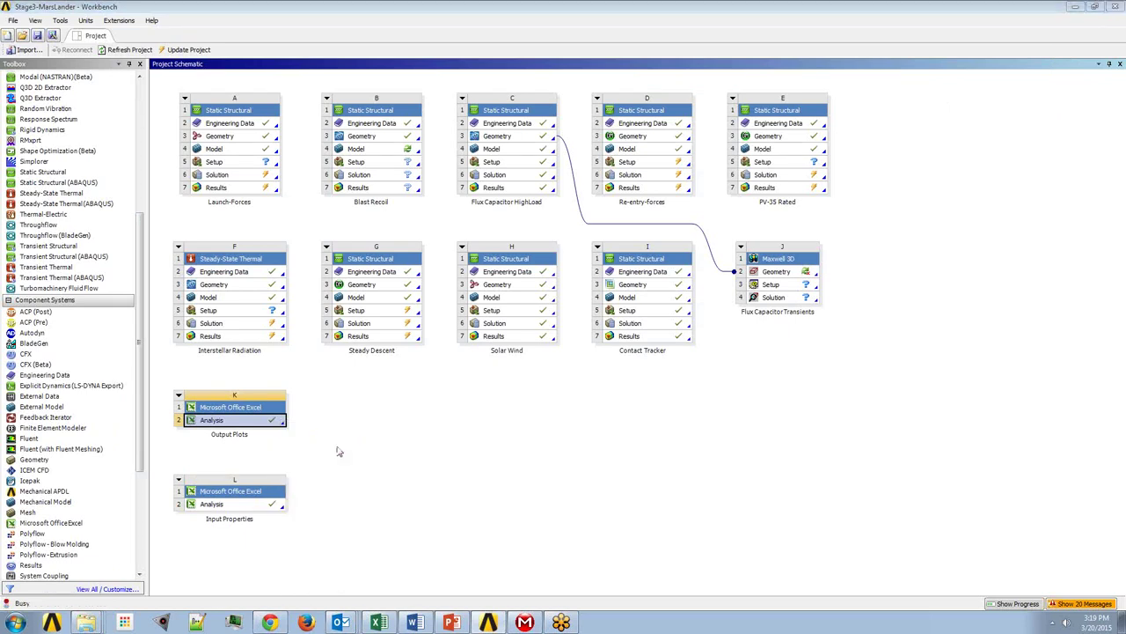
pyautogui.click(277, 541)
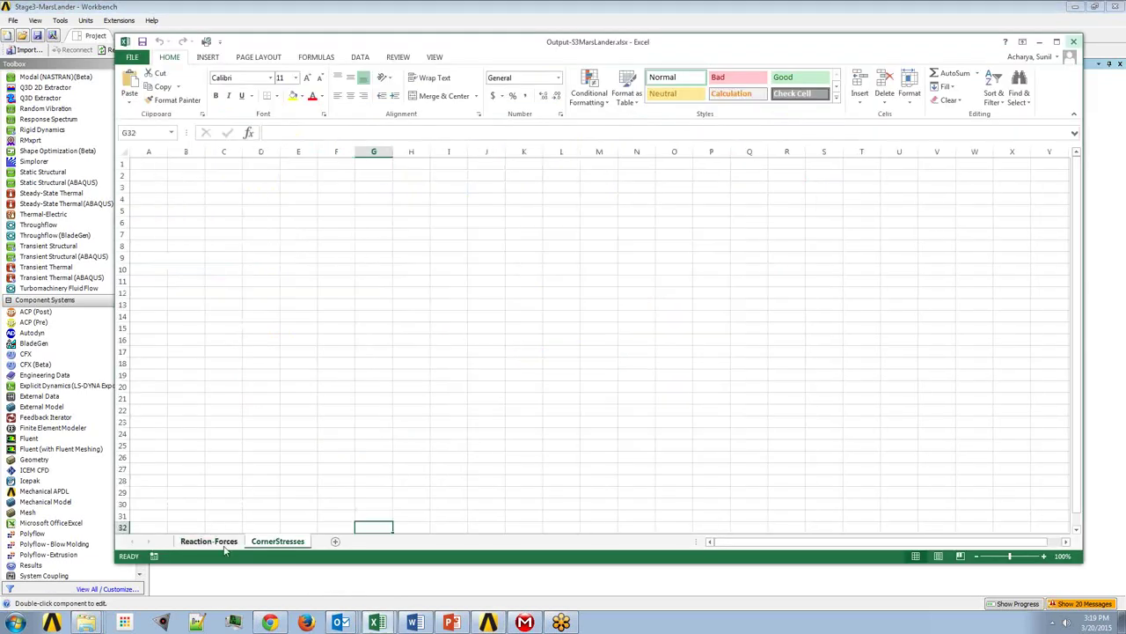
pyautogui.click(225, 545)
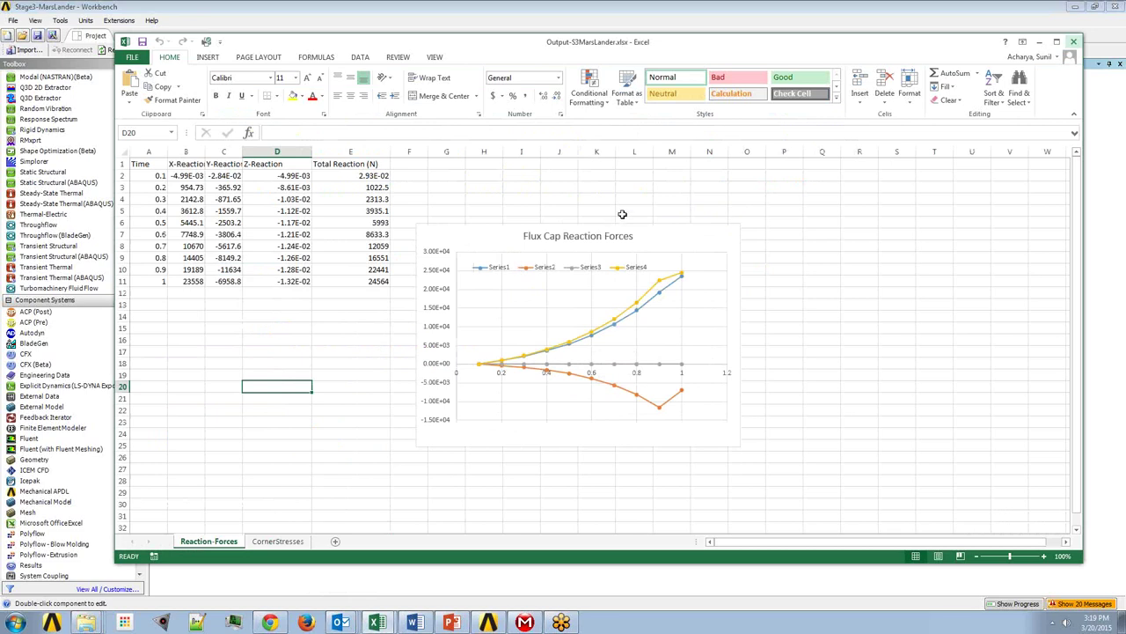
pyautogui.click(1074, 42)
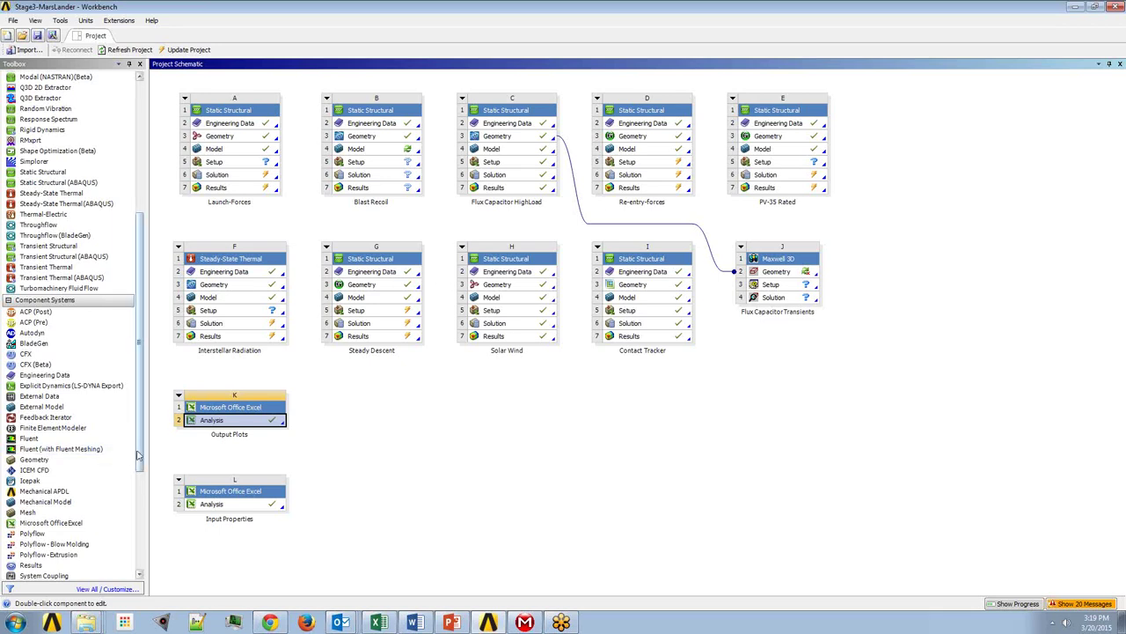
# Step: Add a Microsoft Office Excel component system to the project schematic and attach the file Gantt_S3_ML.xlsm to its Analysis cell
pyautogui.scroll(-3, 105, 456)
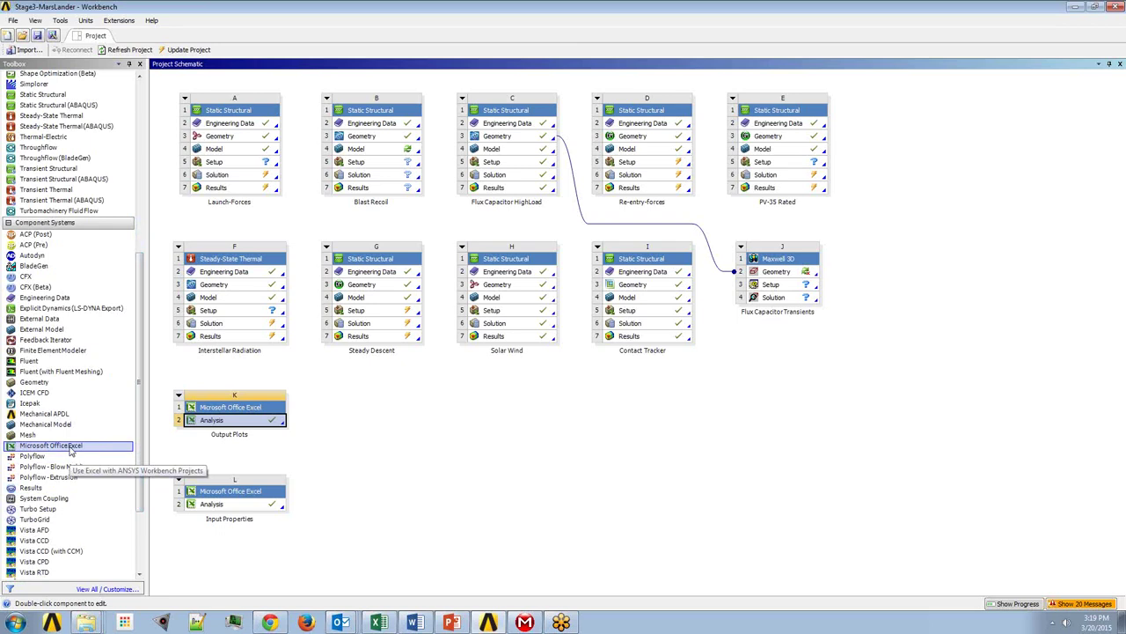
pyautogui.doubleClick(70, 449)
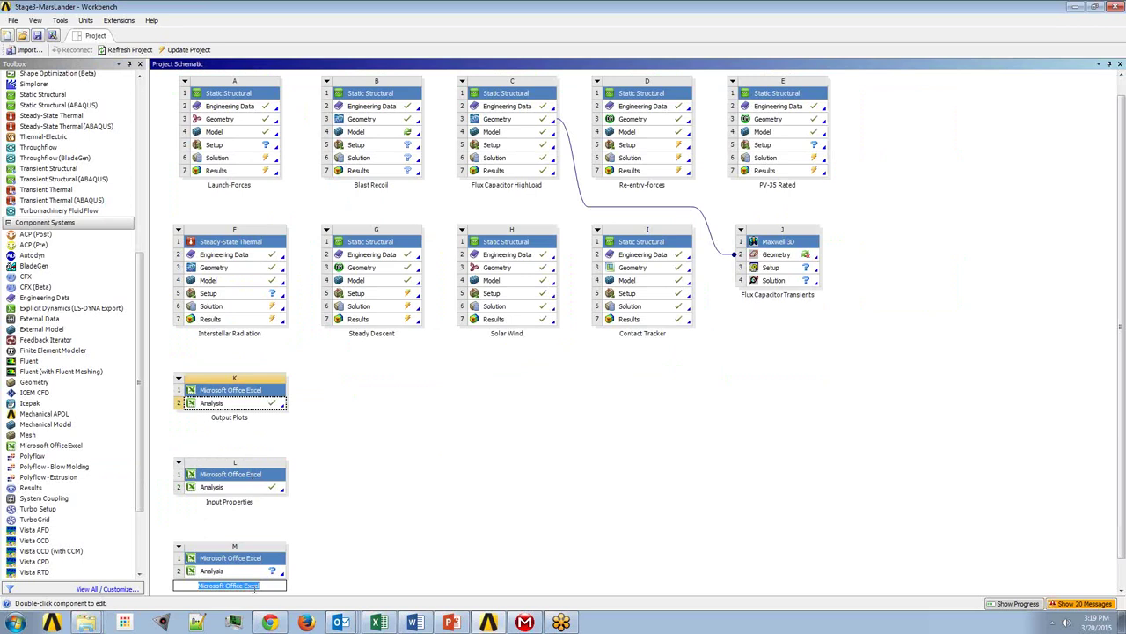
pyautogui.rightClick(281, 574)
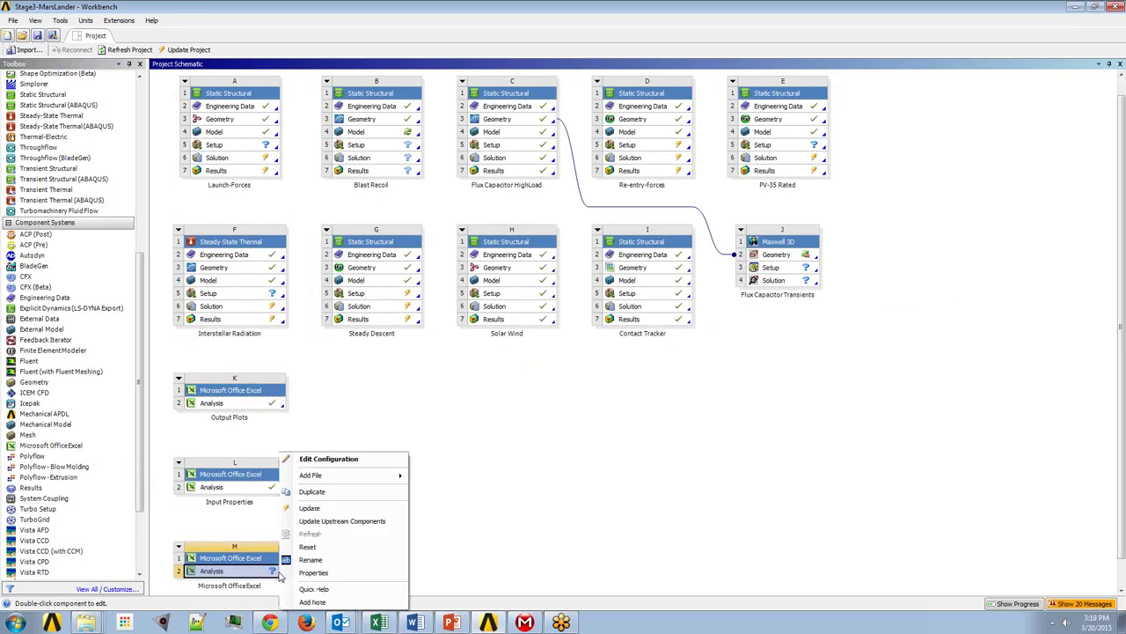
pyautogui.moveTo(351, 478)
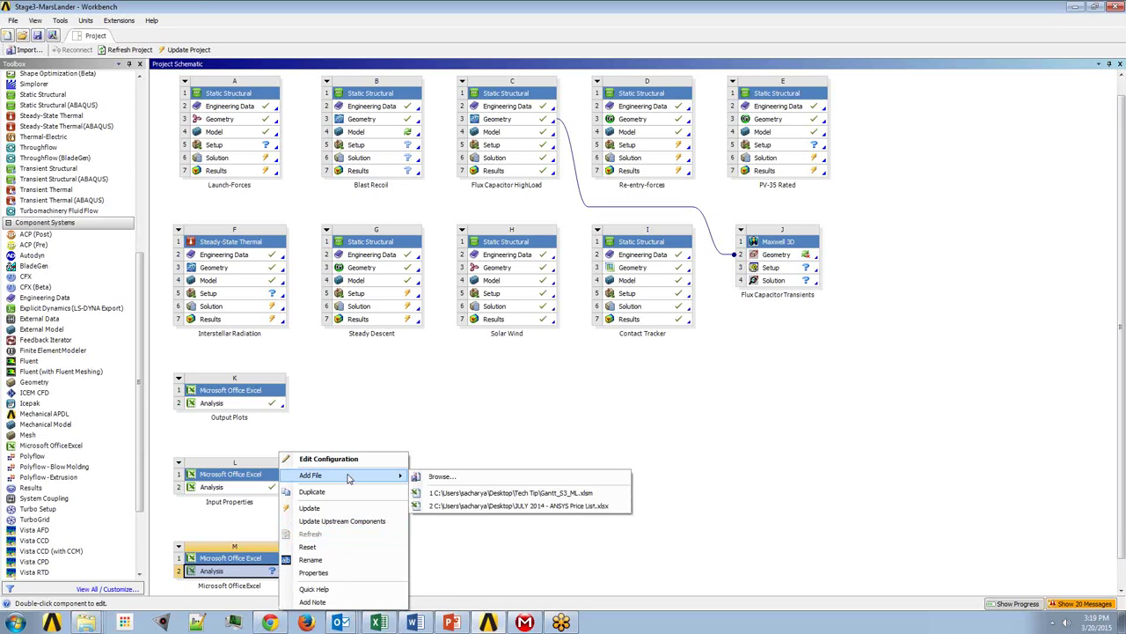
pyautogui.click(452, 476)
pyautogui.click(230, 132)
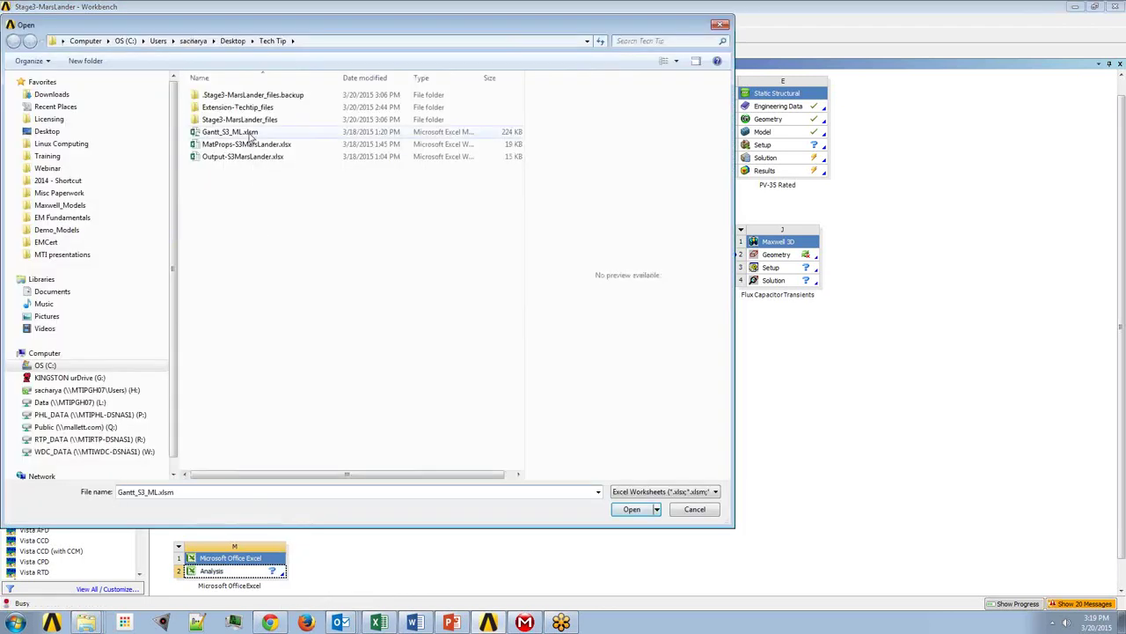
pyautogui.click(637, 512)
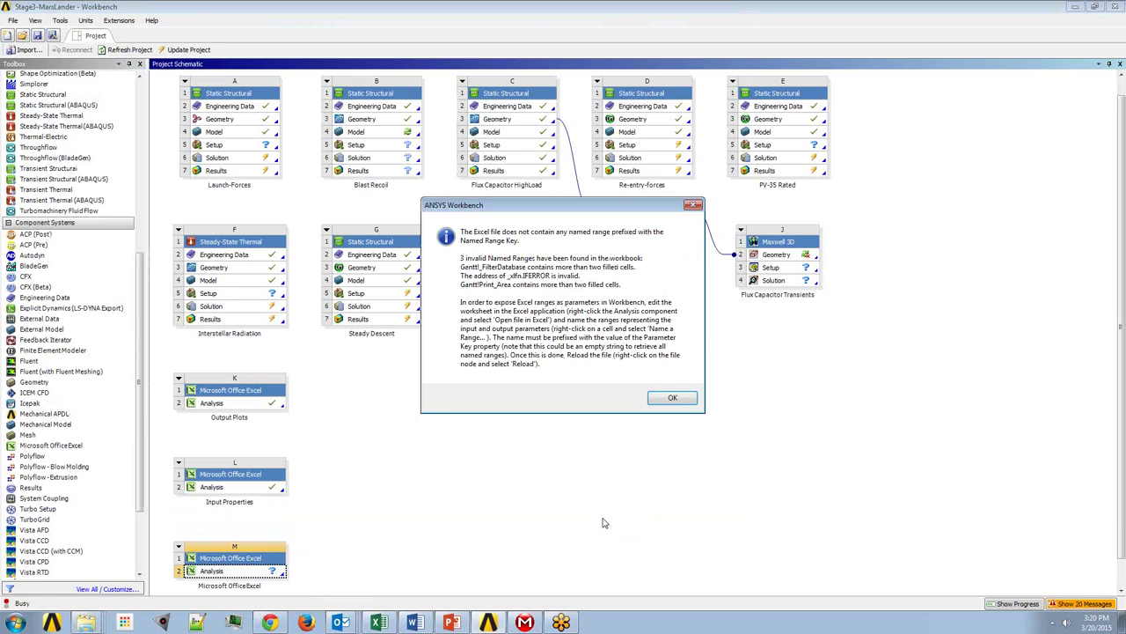
pyautogui.click(672, 397)
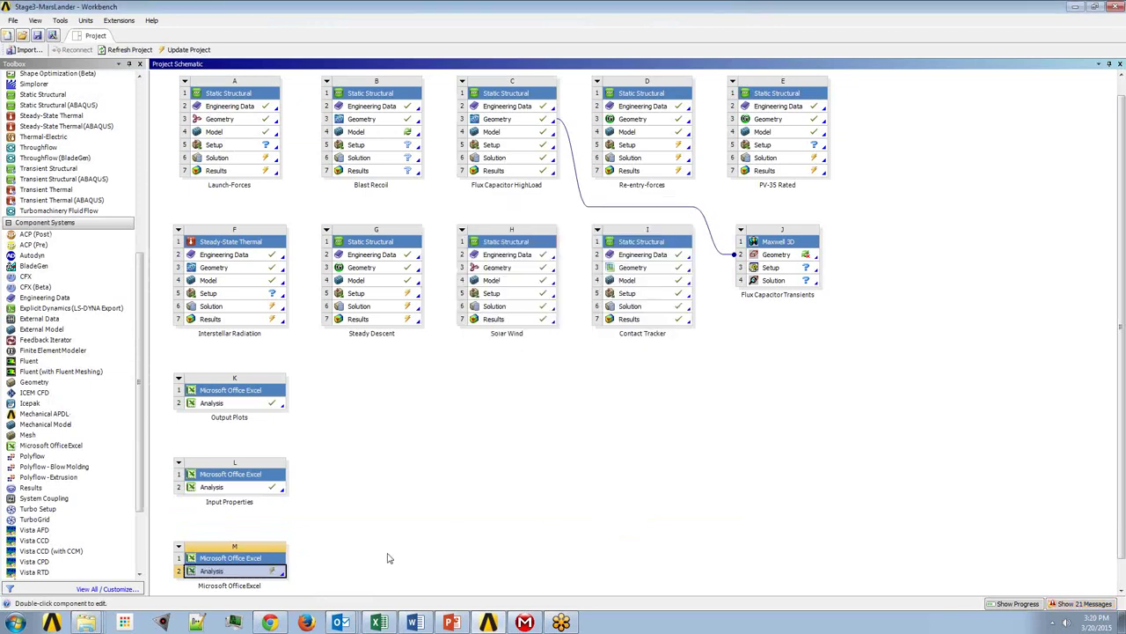
# Step: Update the new Excel system's Analysis cell and open its attached Gantt workbook in Excel for a brief look
pyautogui.rightClick(274, 574)
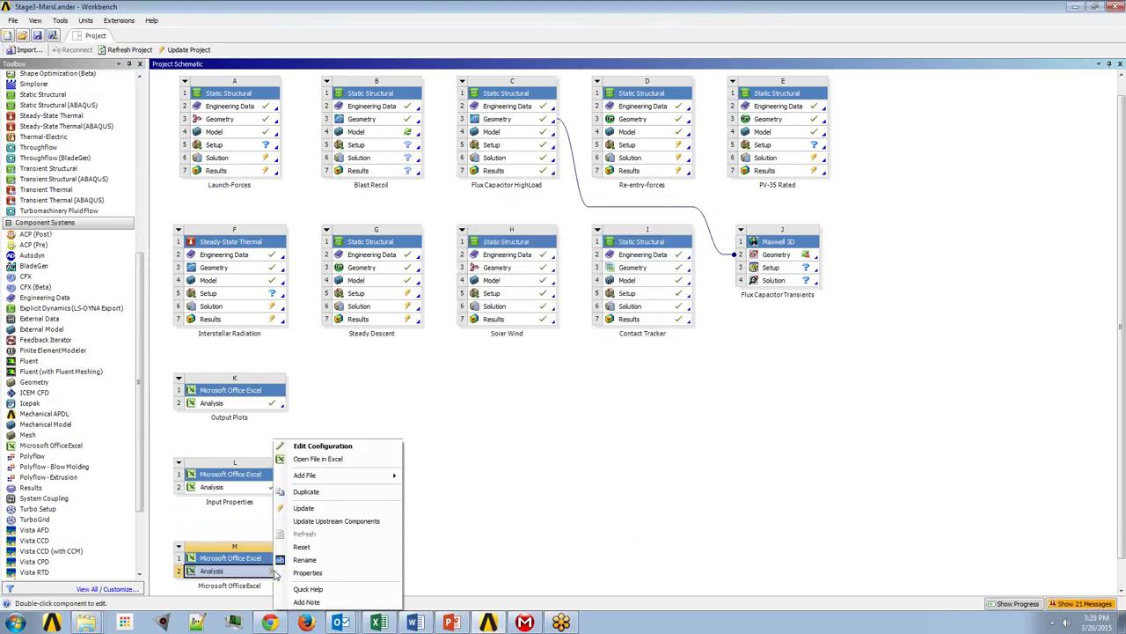
pyautogui.click(303, 508)
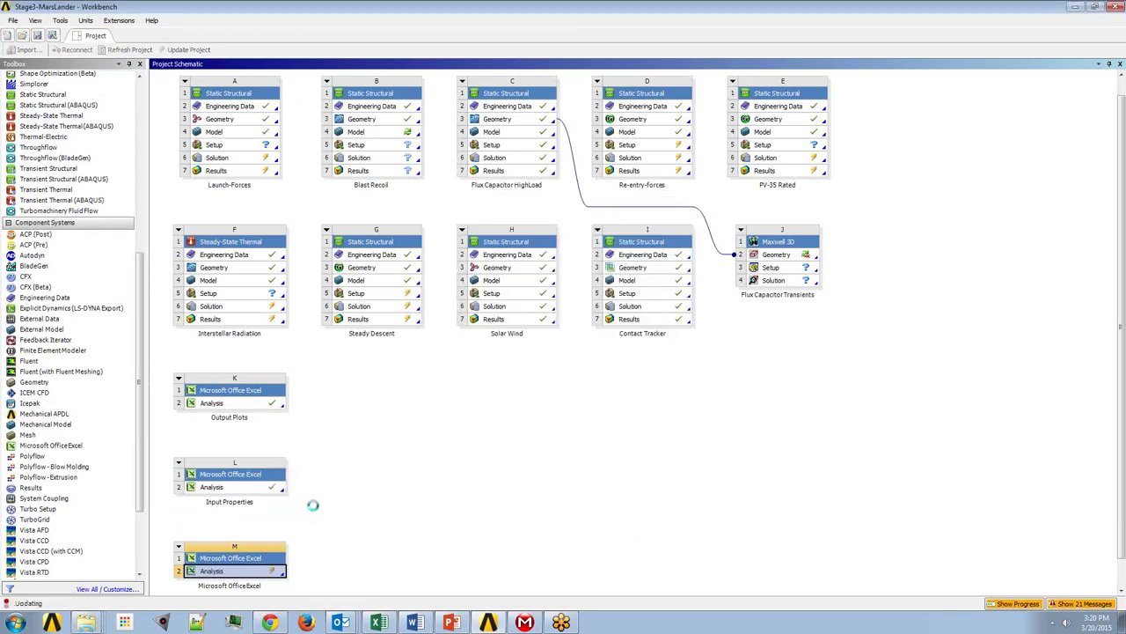
pyautogui.rightClick(282, 572)
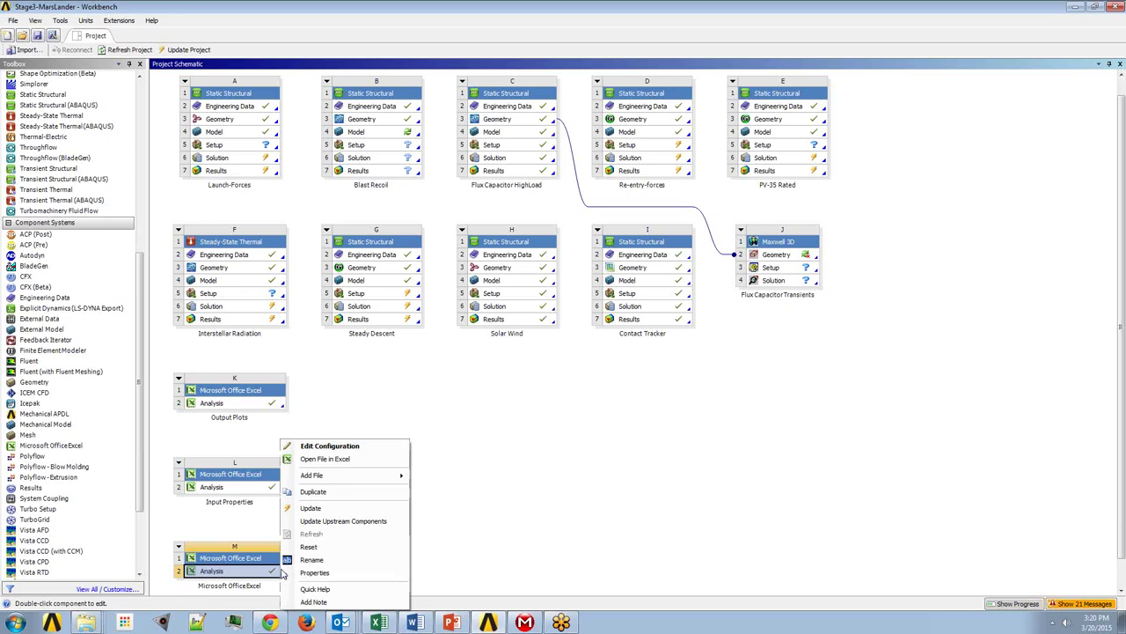
pyautogui.click(318, 461)
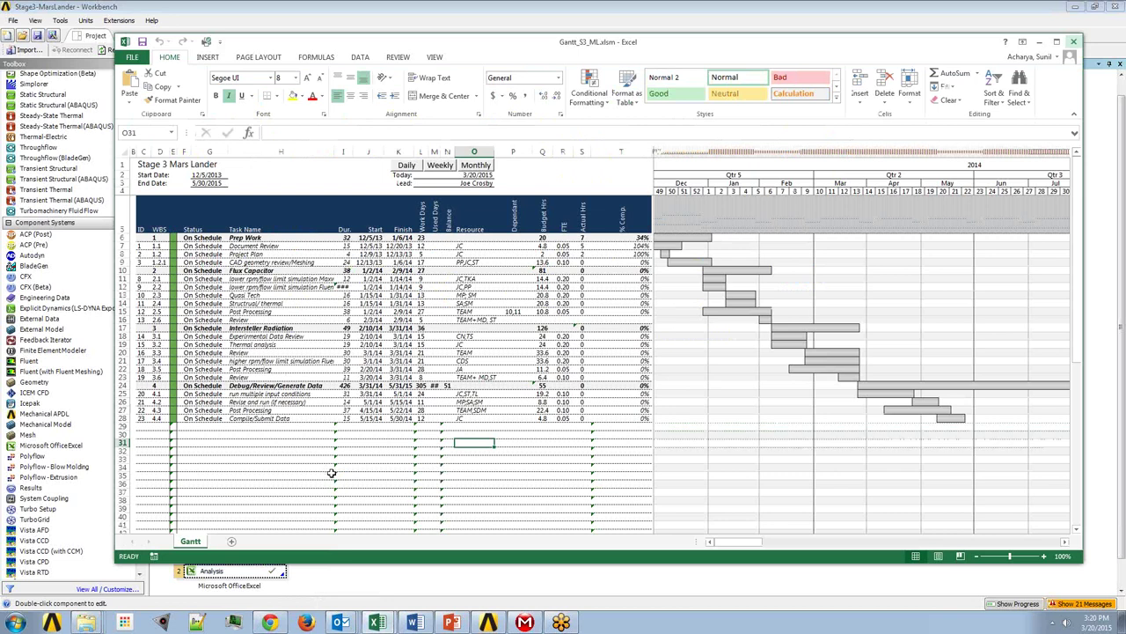
pyautogui.click(1039, 44)
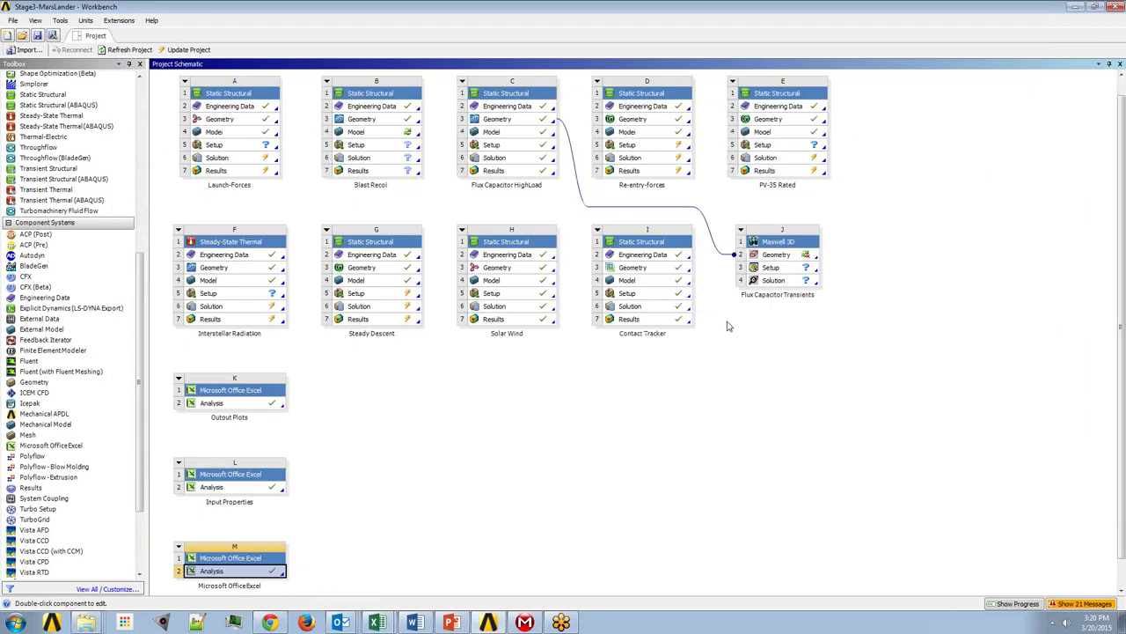